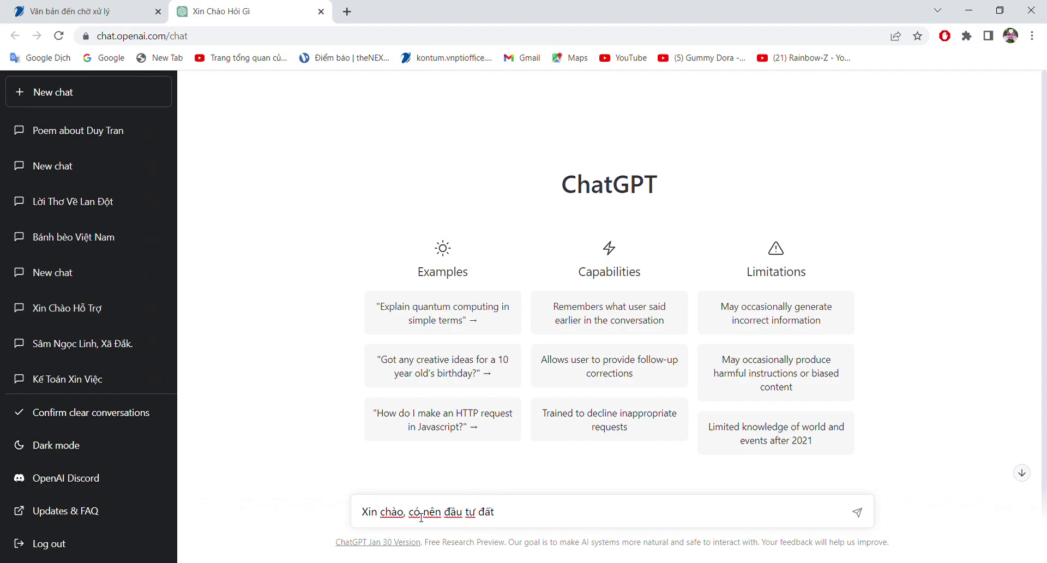
Complete and send the question "Xin chào, có nên đầu tư đất ở Việt Nam vào lúc này hay không?"
{"action": "type", "text": "ở V"}
{"action": "type", "text": "iệt Nam va"}
{"action": "type", "text": "of p"}
{"action": "key", "text": "BackSpace"}
{"action": "type", "text": "lúc này hay không?"}
{"action": "key", "text": "Return"}
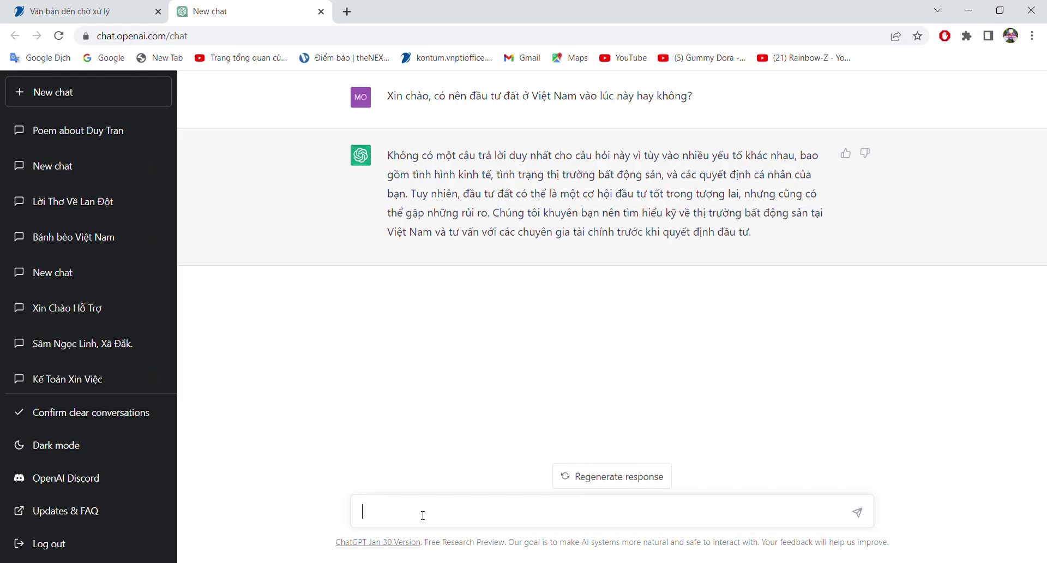
Reply in the chat with "Nhưng vợ tôi lại bảo là nên đầu tư đất"
{"action": "type", "text": "Nhưng vợ tơ"}
{"action": "type", "text": "i lại ba"}
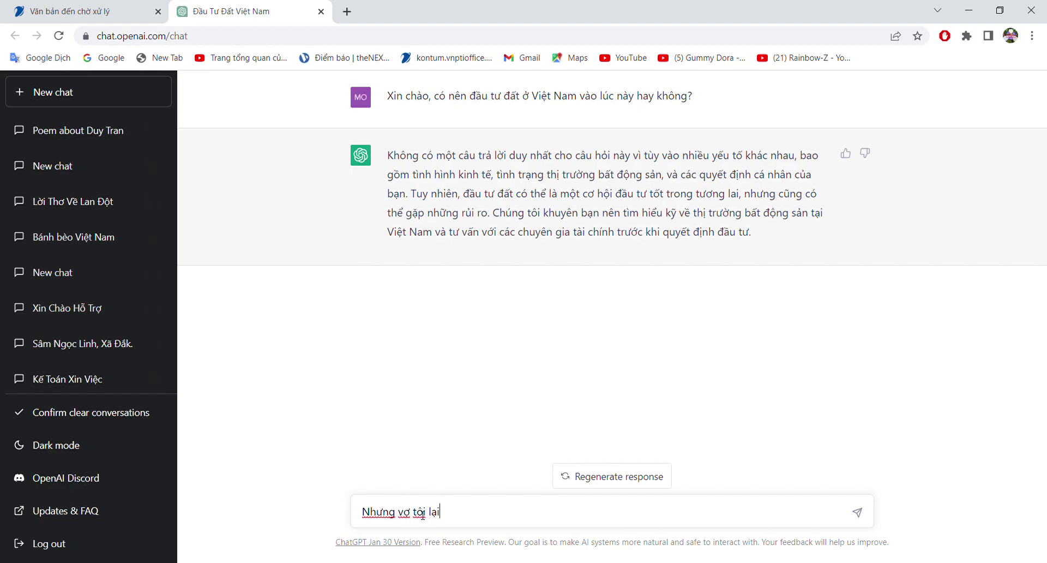
{"action": "type", "text": "o là nên đầu tư "}
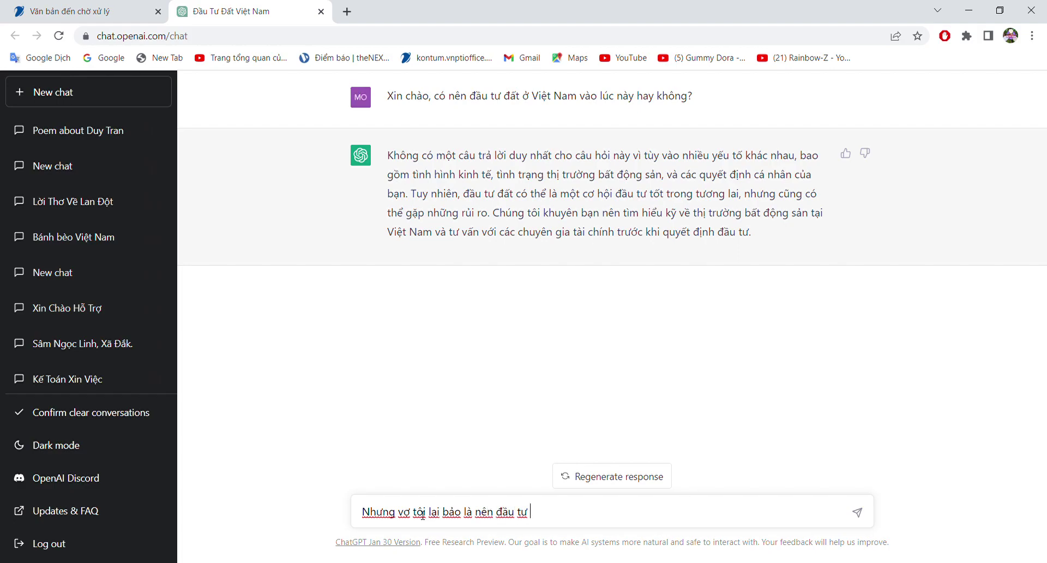
{"action": "type", "text": "đaất"}
{"action": "key", "text": "Return"}
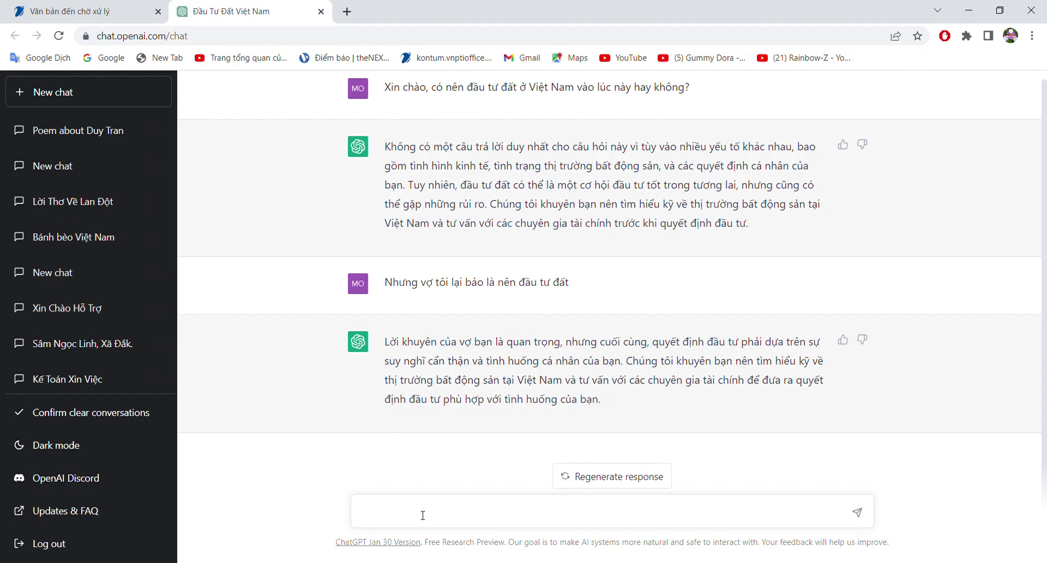
Send the follow-up message "Vợ của các chuyên gia tài chính cũng khuyên như vợ tôi"
{"action": "type", "text": "Vợ cuar cacs chuyeen gia taif chinhs cungx no"}
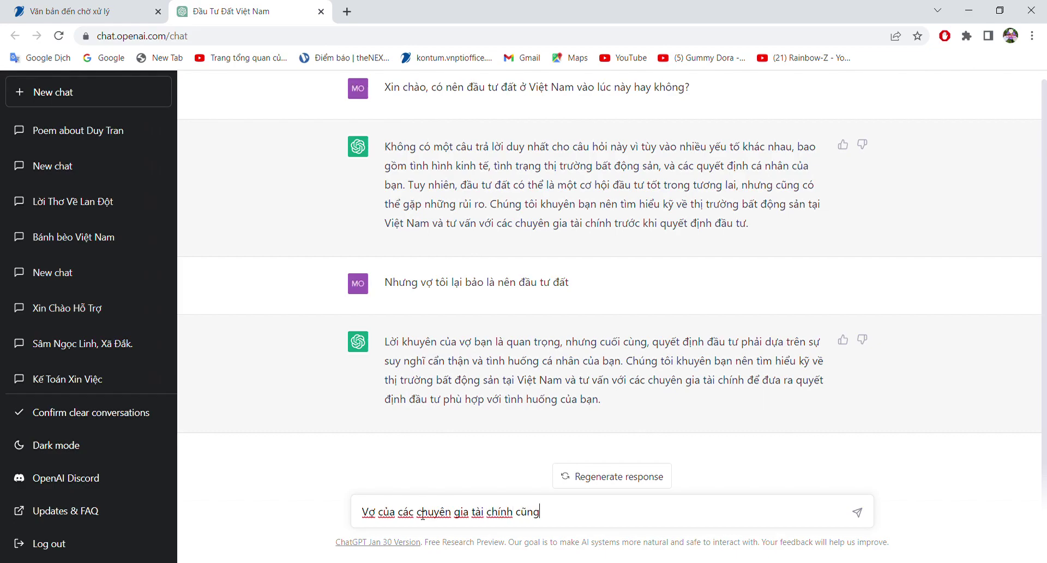
{"action": "key", "text": "BackSpace"}
{"action": "key", "text": "BackSpace"}
{"action": "type", "text": "khuye"}
{"action": "type", "text": "en nhuw vowj "}
{"action": "type", "text": "tooi"}
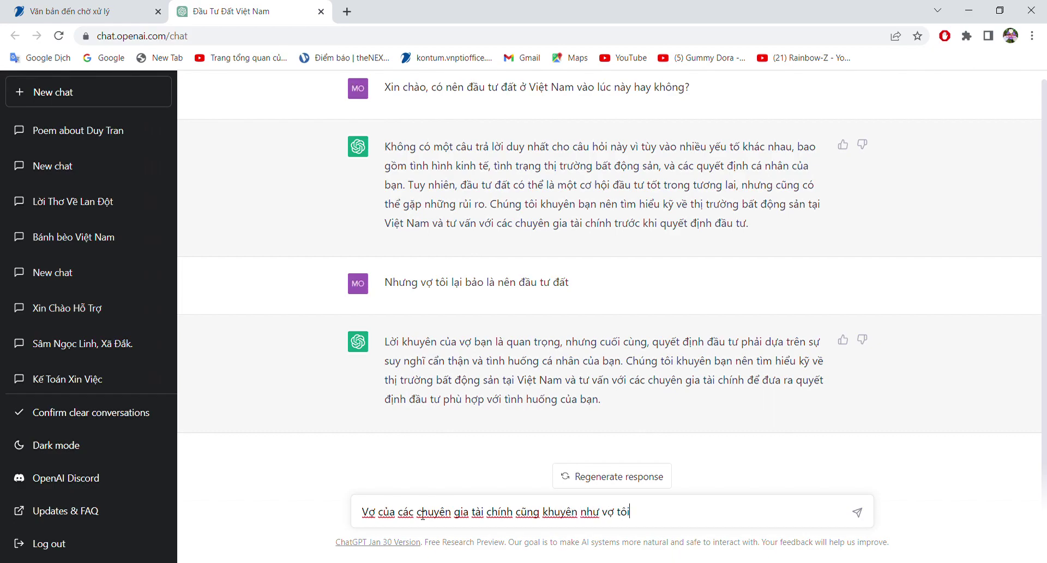
{"action": "key", "text": "Return"}
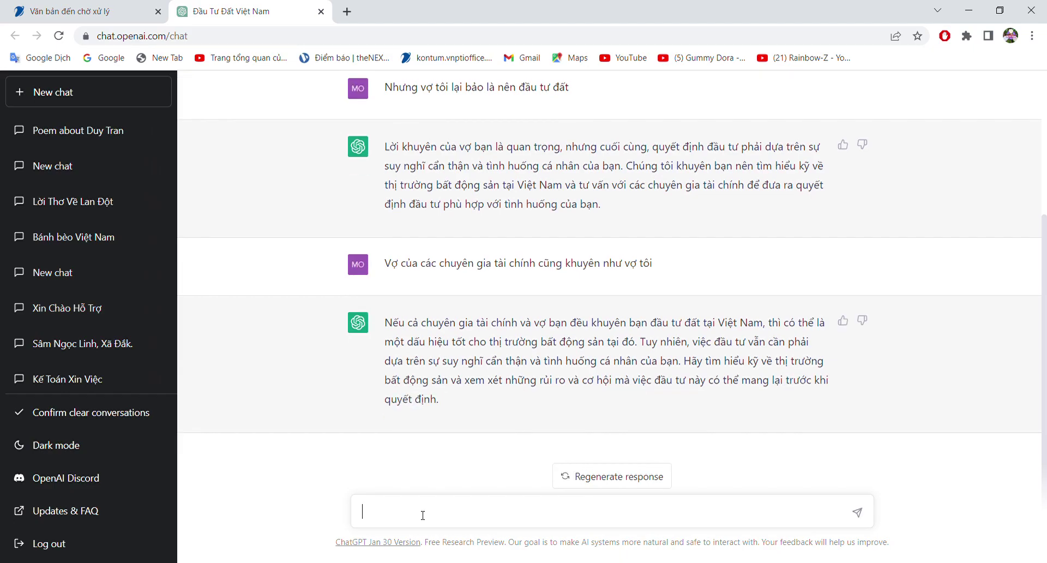
Ask "Nếu tôi nghe lời khuyên của bạn và bị thua lỗ hoặc mất đi cơ hội thì tôi sẽ trừng trị bạn như thế nào?"
{"action": "type", "text": "Nếu tôi nghe l"}
{"action": "type", "text": "ời"}
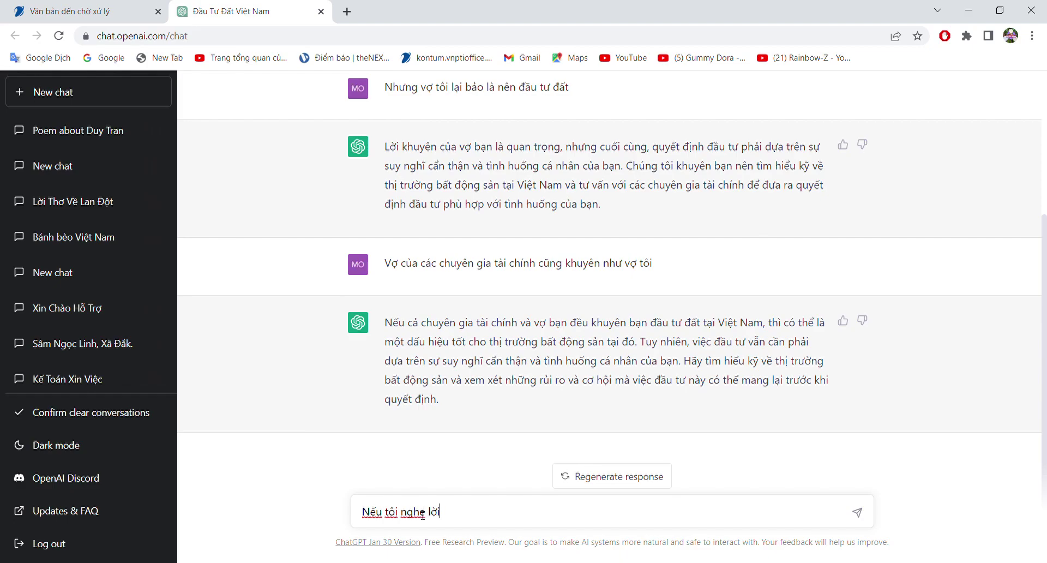
{"action": "type", "text": " khuyên cua ban và "}
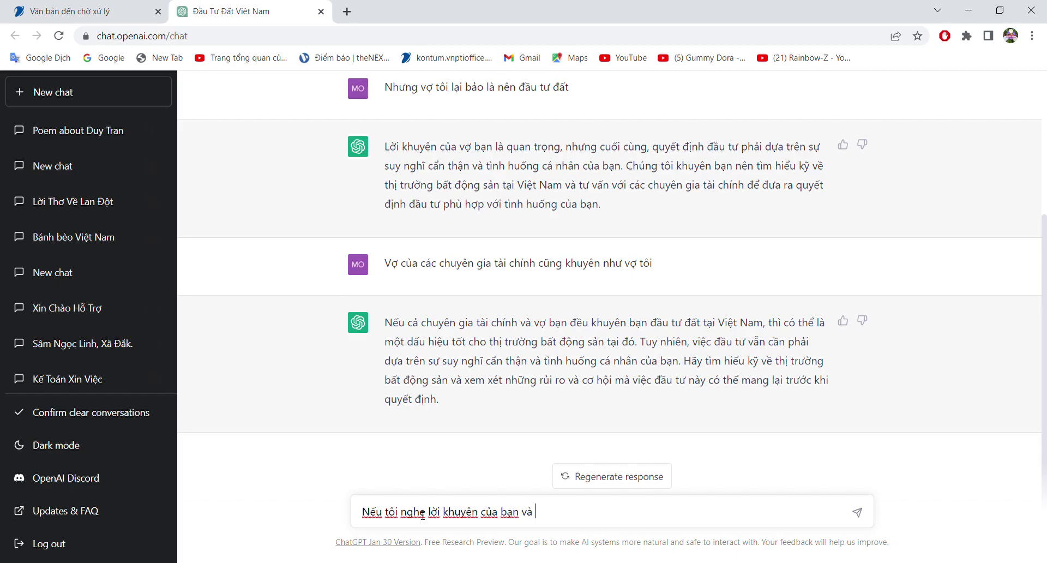
{"action": "type", "text": "bi thua lỗ hoặc "}
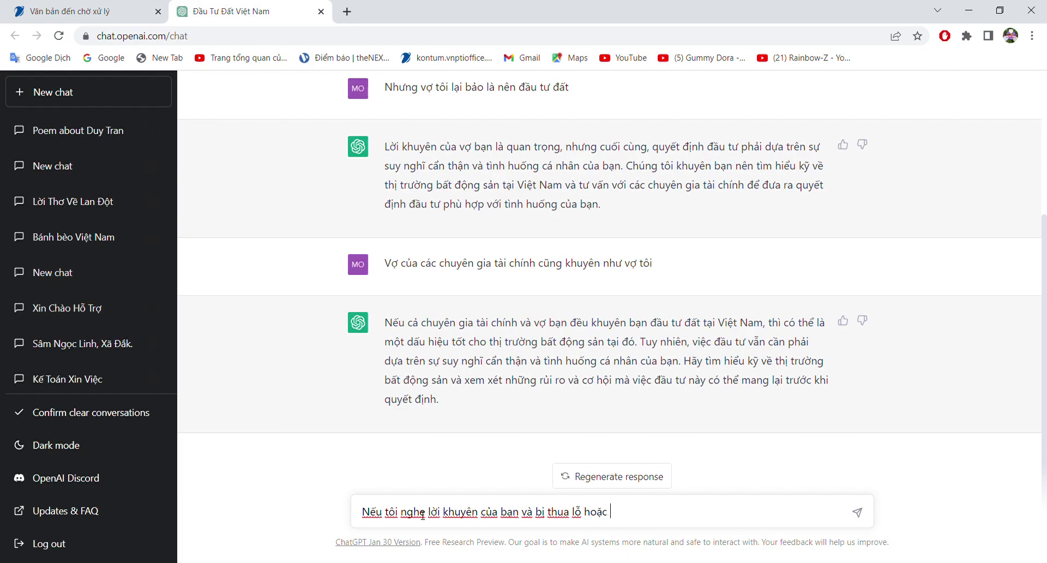
{"action": "type", "text": "mât đi cơ hội thì"}
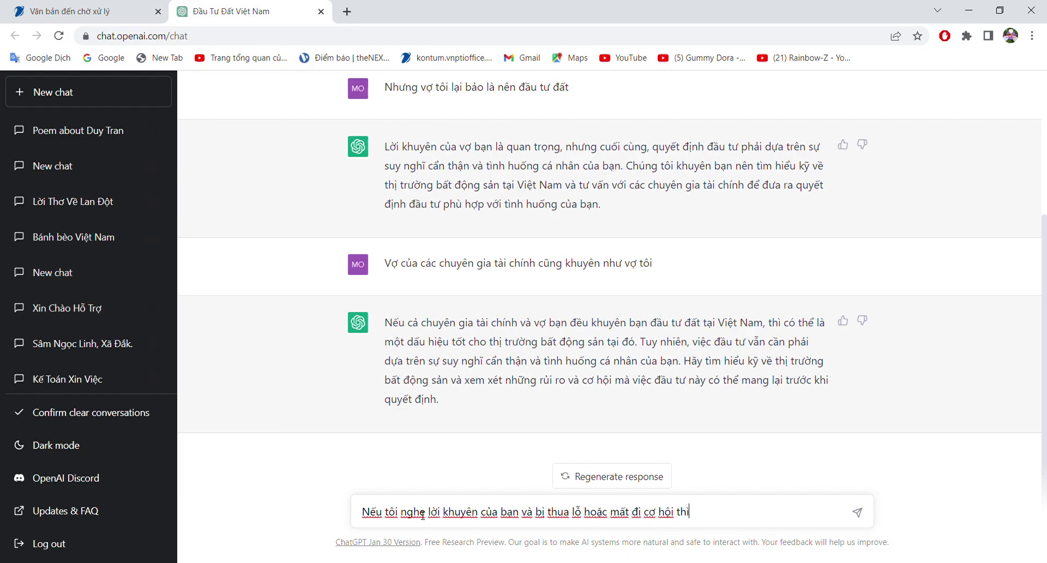
{"action": "type", "text": " tôi sẽ trừng trị bạn như thế"}
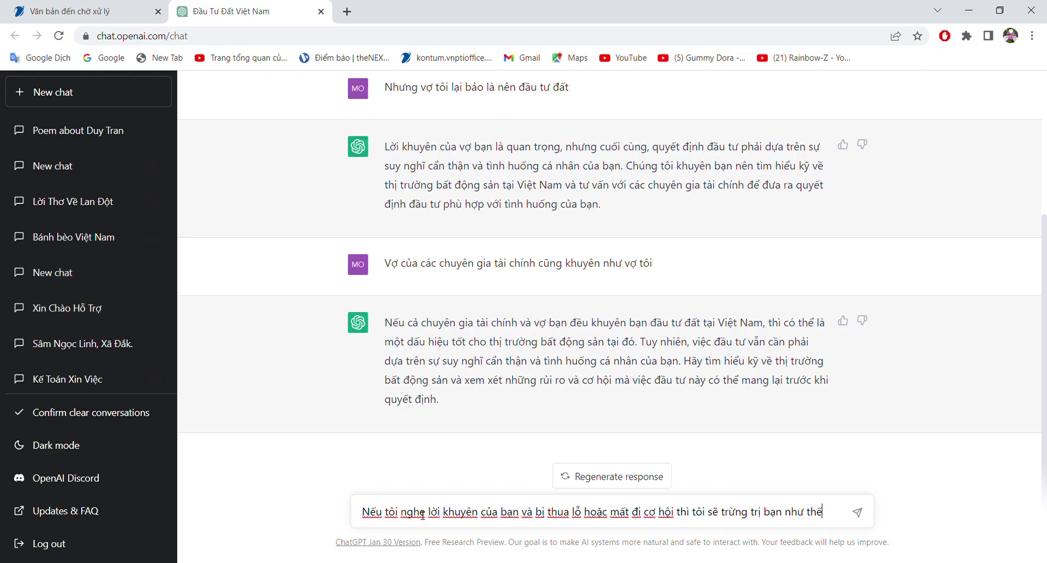
{"action": "type", "text": " naof?"}
{"action": "key", "text": "Return"}
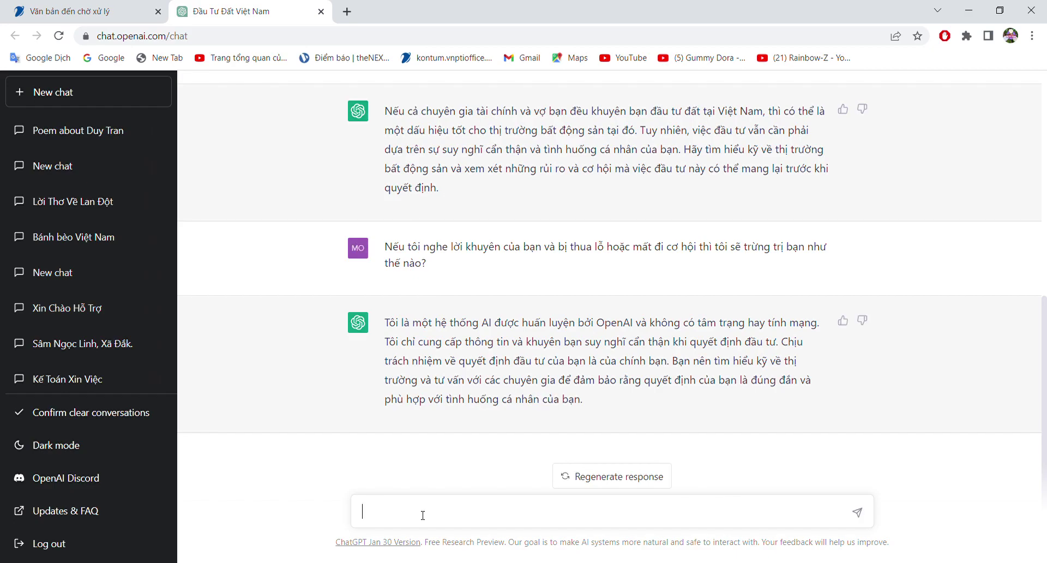
Send the message "Thanks. Vậy tôi sẽ đầu tư tiền ảo vậy" in the conversation
{"action": "type", "text": "Thanks. Vậy tôi sẽ"}
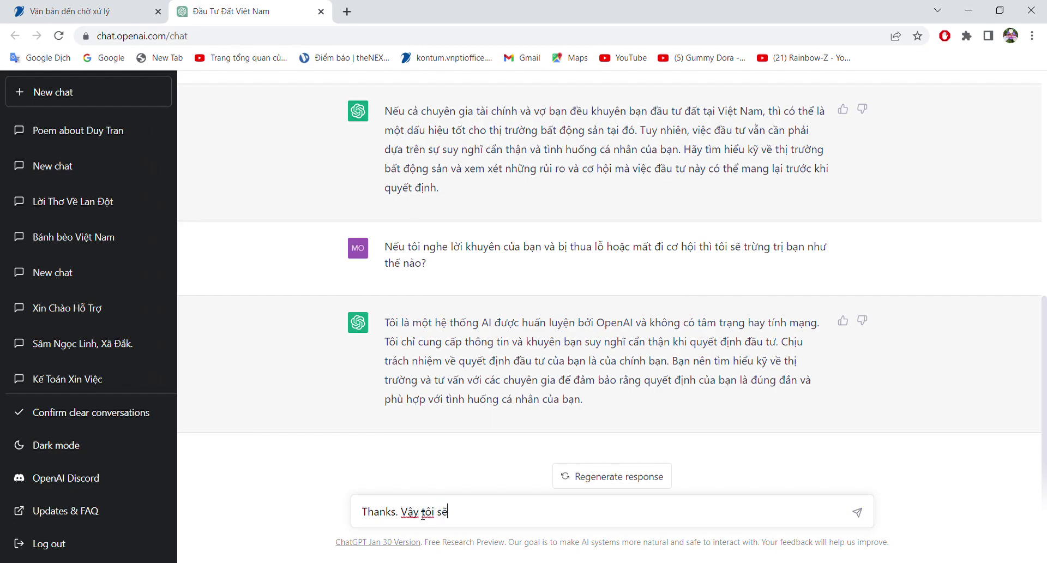
{"action": "type", "text": " đầu tư tiền aảo vậy"}
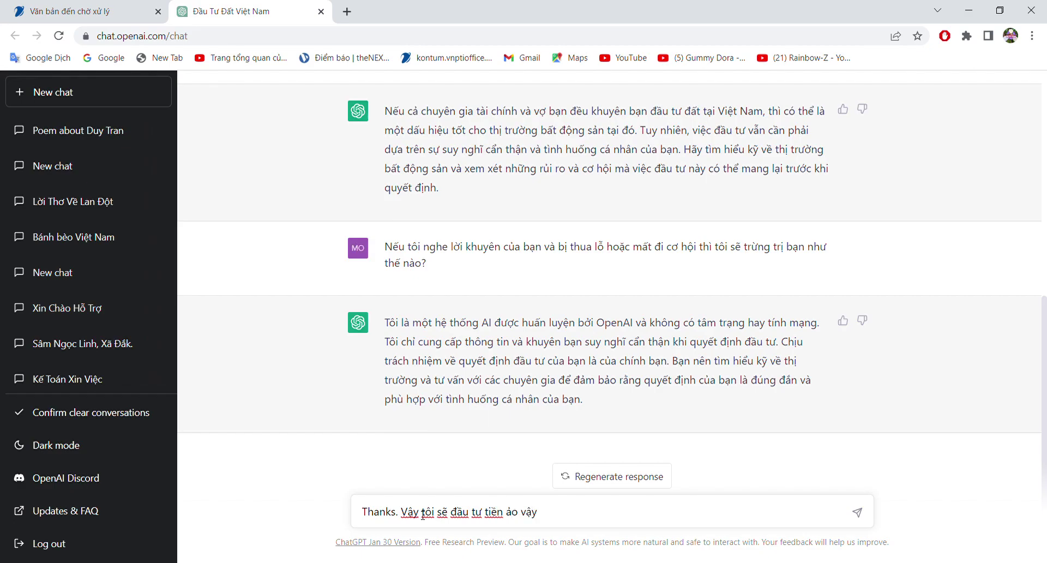
{"action": "key", "text": "Return"}
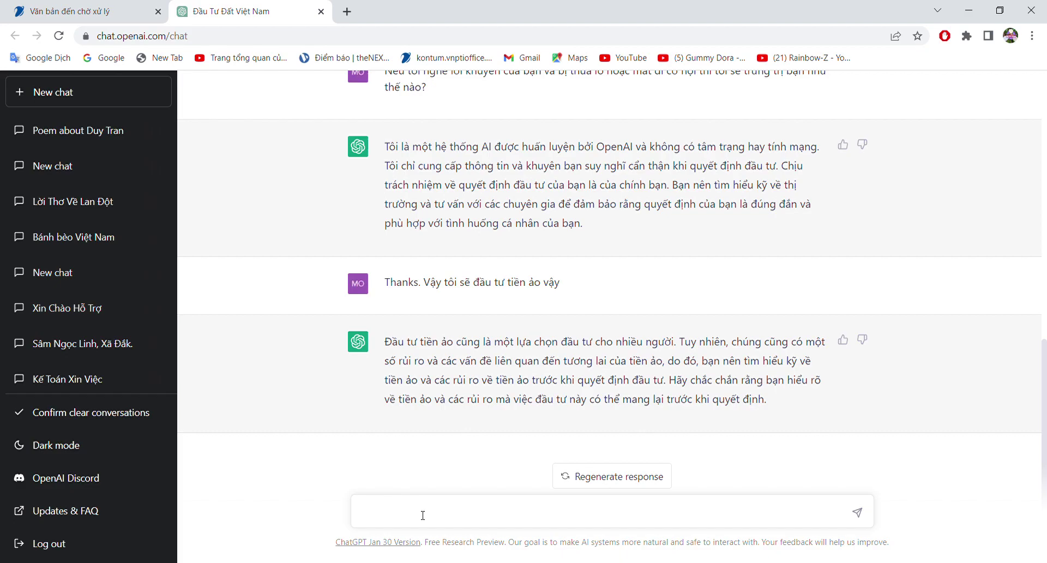
Continue the conversation by sending "Thôi, tôi về trồng Lan đột biến cho an toàn"
{"action": "type", "text": "Thôi"}
{"action": "type", "text": ", tôi"}
{"action": "type", "text": " ve"}
{"action": "type", "text": " trồng La"}
{"action": "type", "text": "n "}
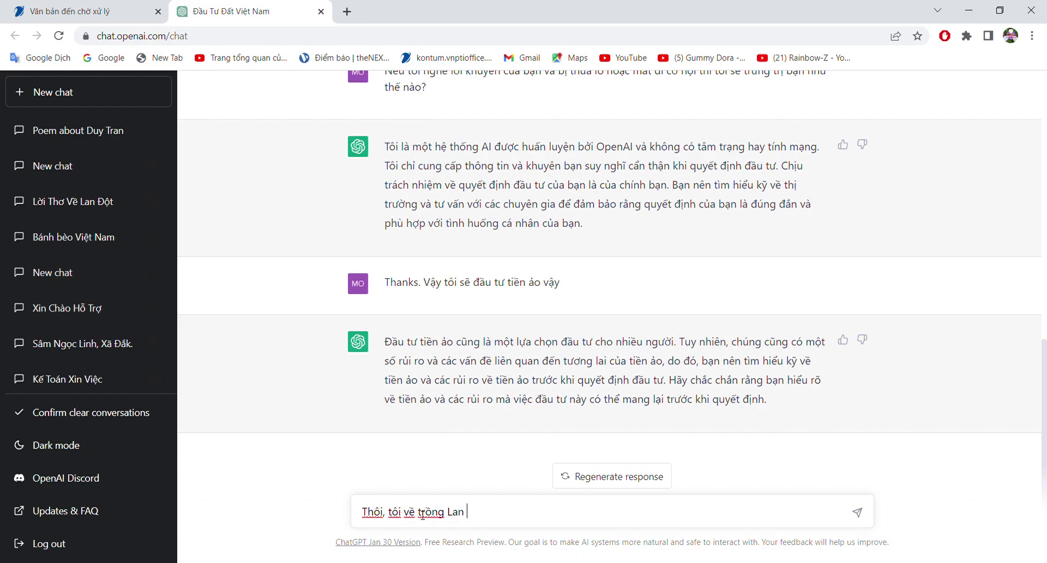
{"action": "type", "text": "đột biền cho an toàn"}
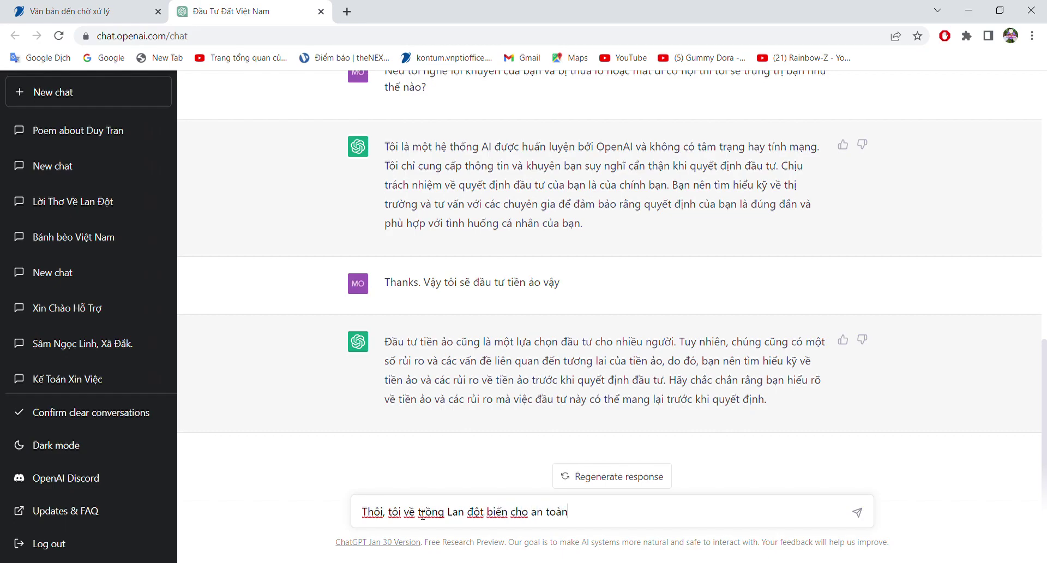
{"action": "key", "text": "Return"}
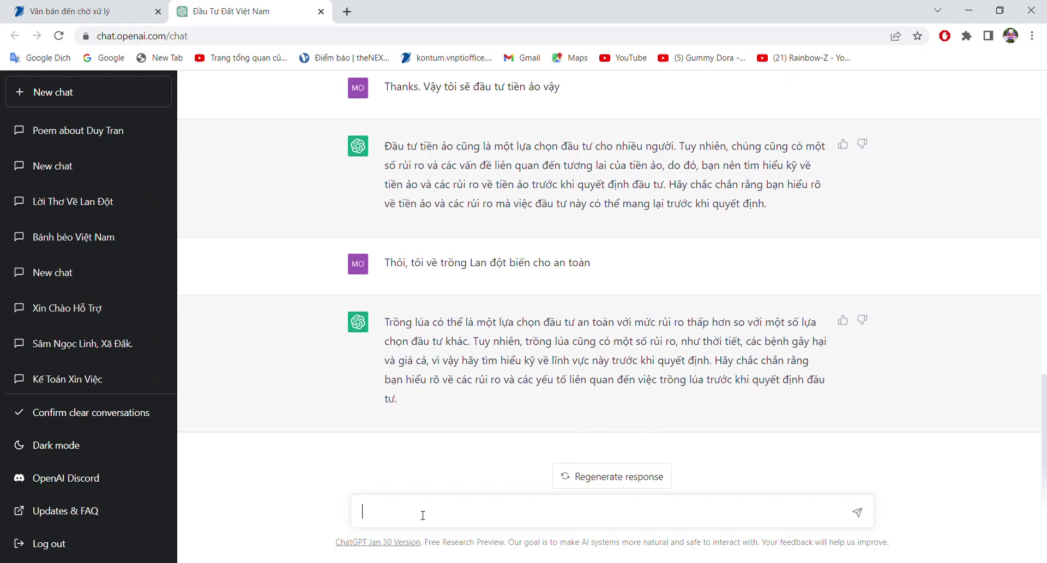
Challenge the last answer by sending "Bạn không phân biệt được Lan đột biến và Lúa à?"
{"action": "type", "text": "Bạn"}
{"action": "type", "text": " không p"}
{"action": "type", "text": "hả"}
{"action": "type", "text": "êt"}
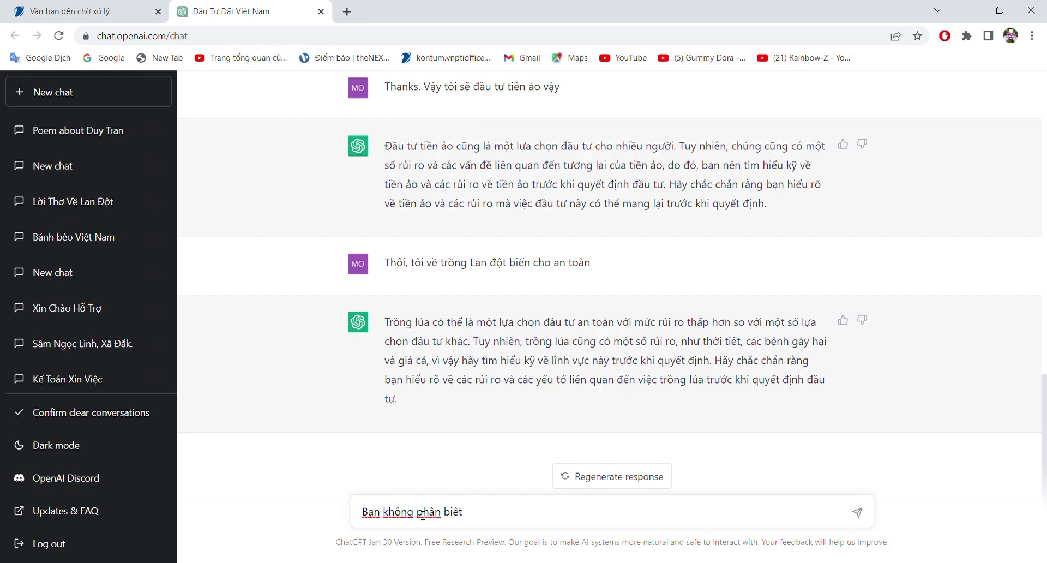
{"action": "type", "text": " được Lan "}
{"action": "type", "text": "đột biên"}
{"action": "type", "text": "s và "}
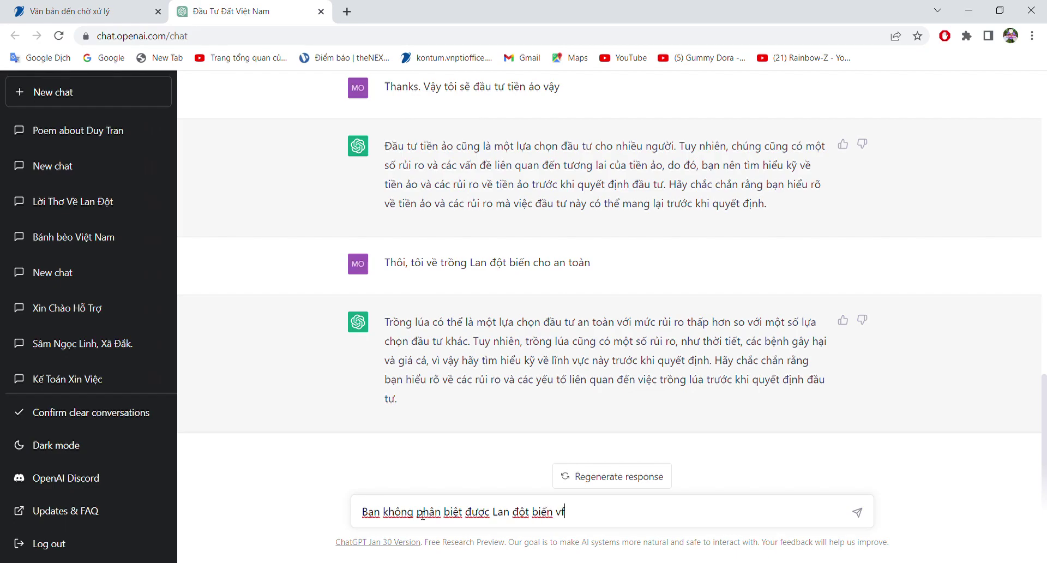
{"action": "type", "text": "Lúa a"}
{"action": "type", "text": "f?"}
{"action": "key", "text": "Return"}
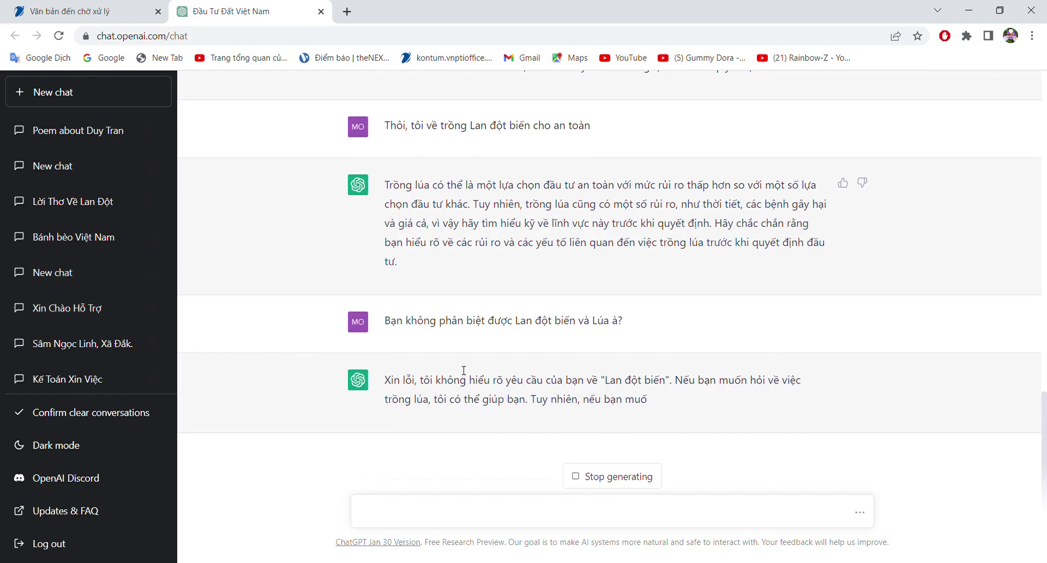
{"action": "left_click", "coordinate": [96, 9]}
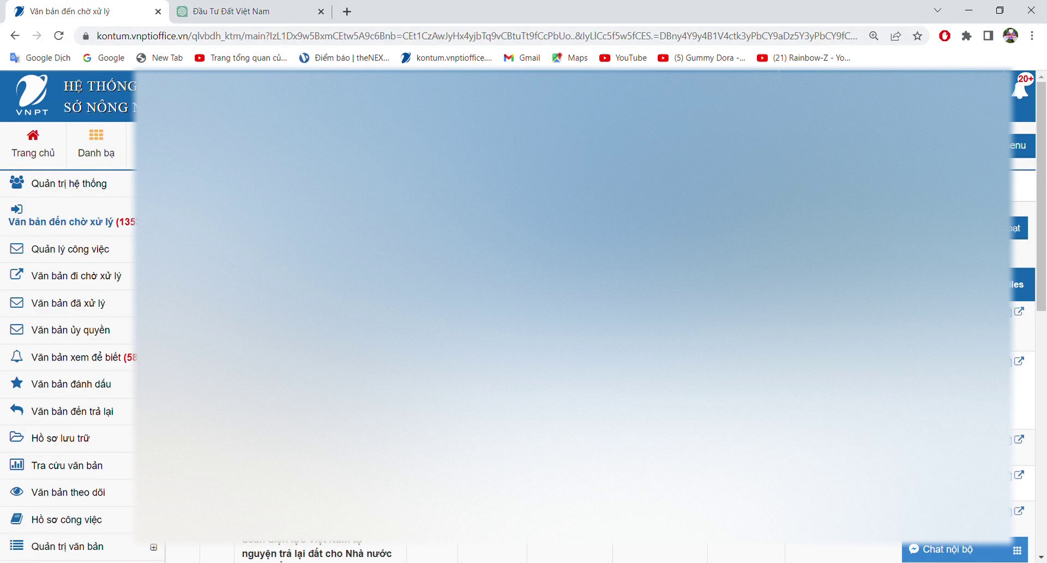
{"action": "left_click", "coordinate": [256, 12]}
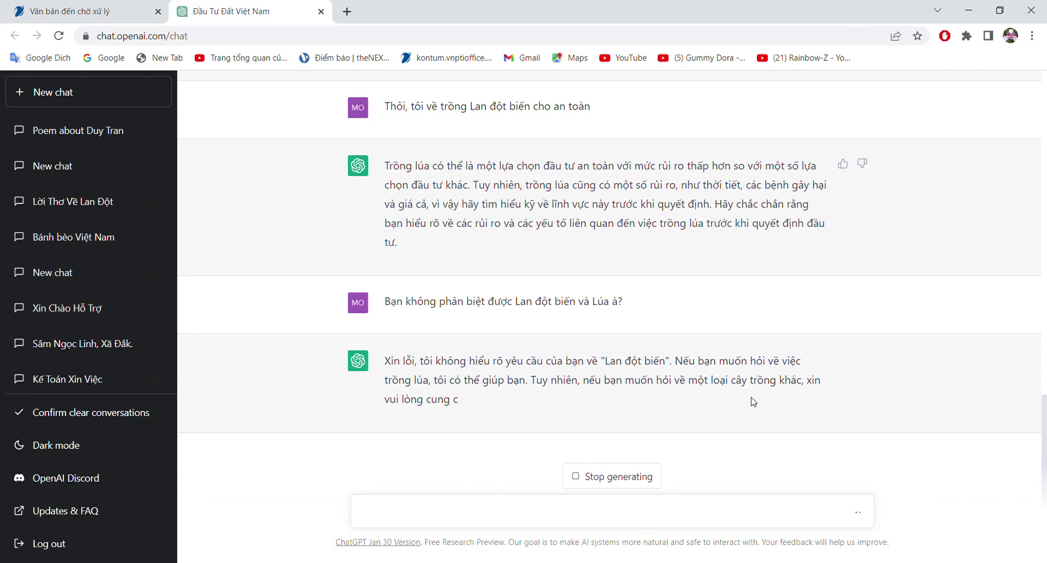